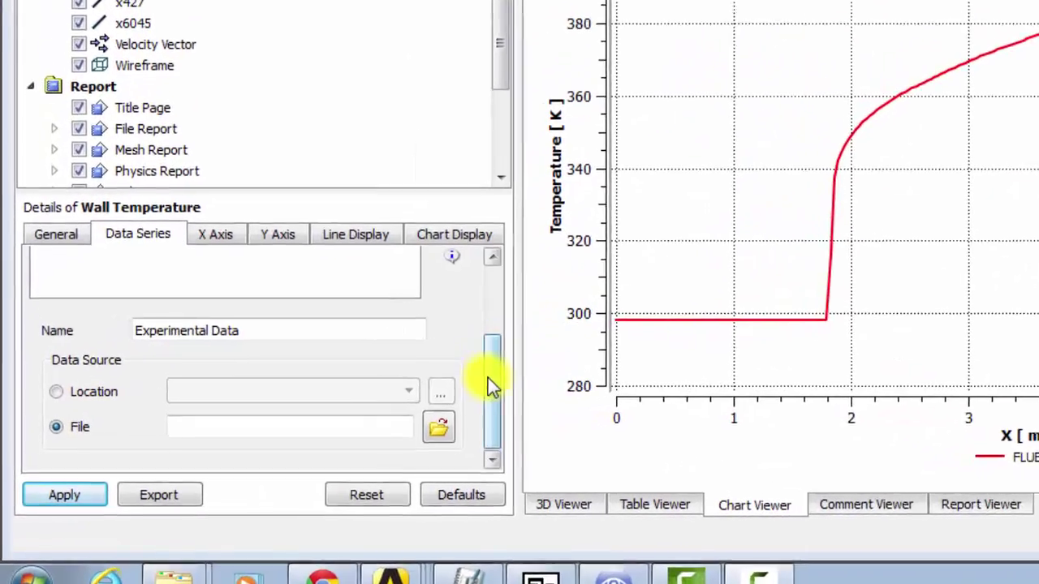
# Name the new data series Experimental Data, set its source to File, and browse for the data file.
pyautogui.moveTo(339, 426); pyautogui.dragTo(347, 375)
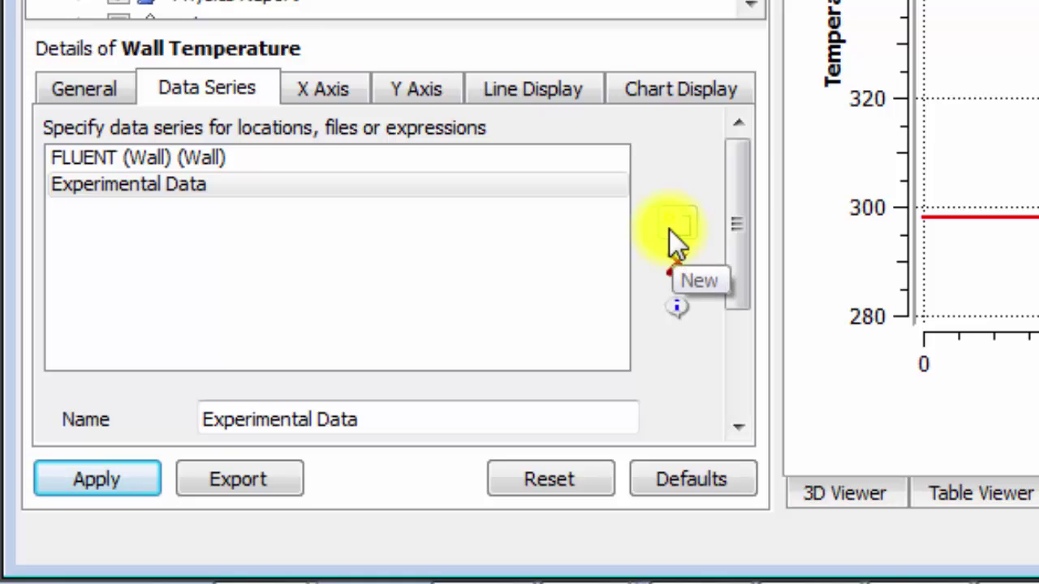
pyautogui.moveTo(740, 199); pyautogui.dragTo(734, 312)
pyautogui.moveTo(378, 234); pyautogui.dragTo(189, 238)
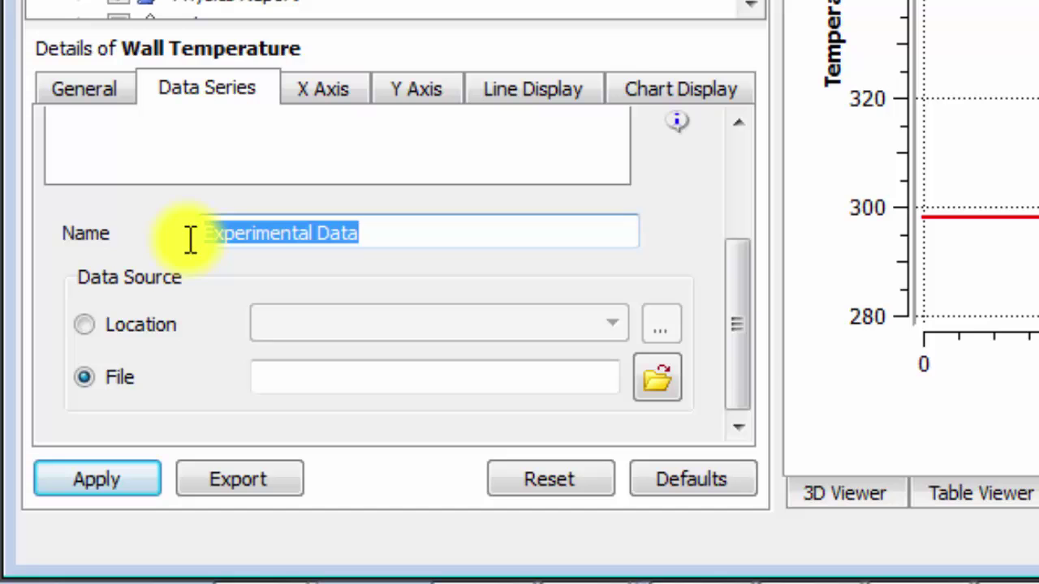
pyautogui.click(233, 264)
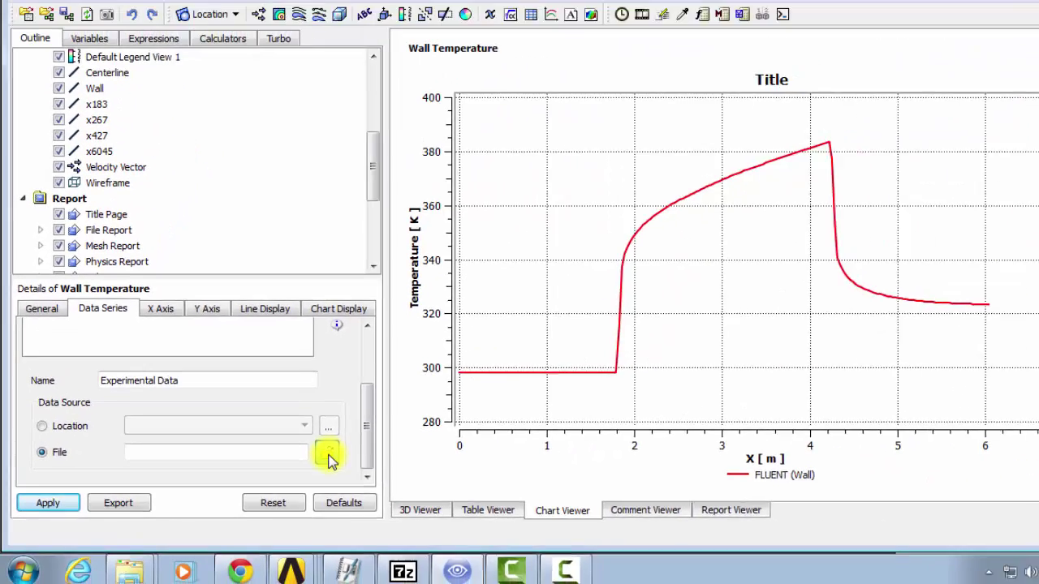
pyautogui.click(657, 377)
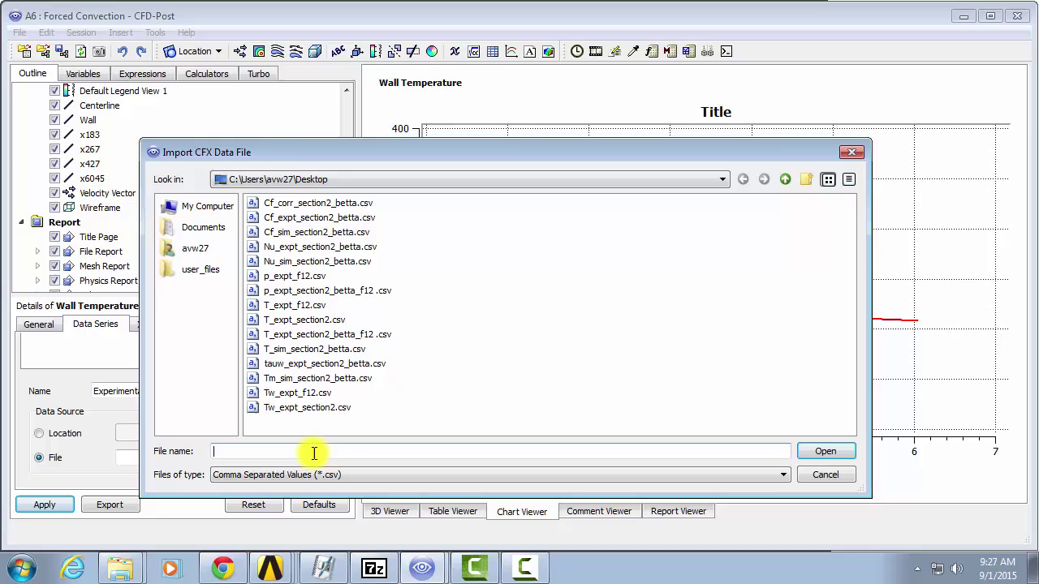
# Load Tw_expt_section2.csv into the Experimental Data series and plot it on the chart.
pyautogui.click(334, 409)
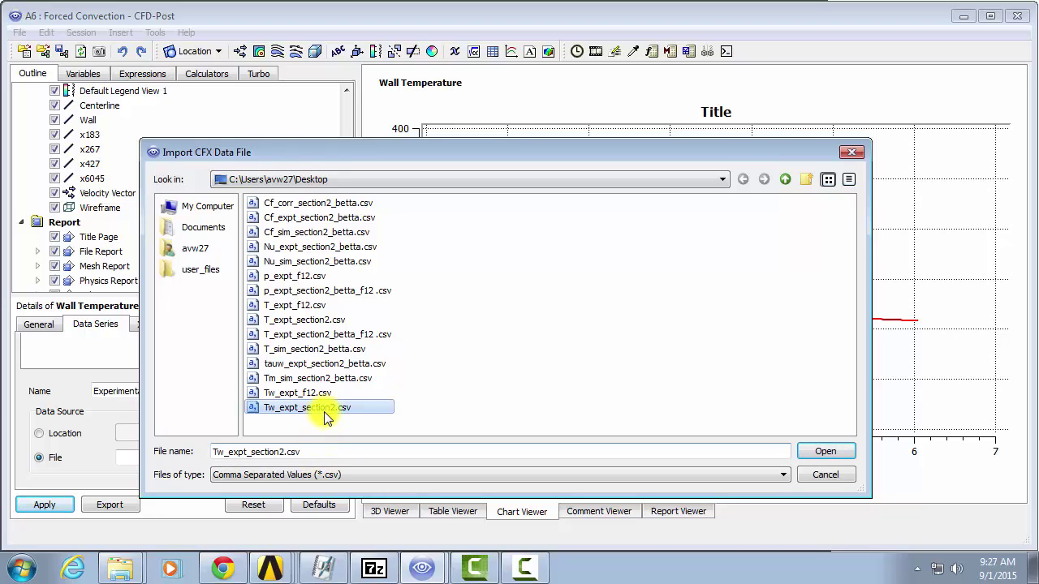
pyautogui.click(815, 448)
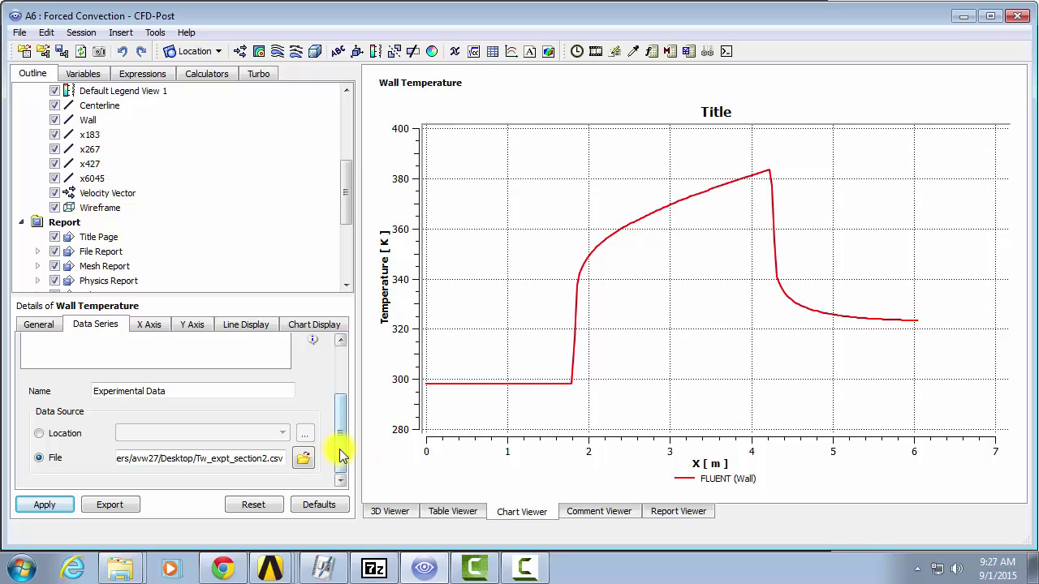
pyautogui.click(43, 506)
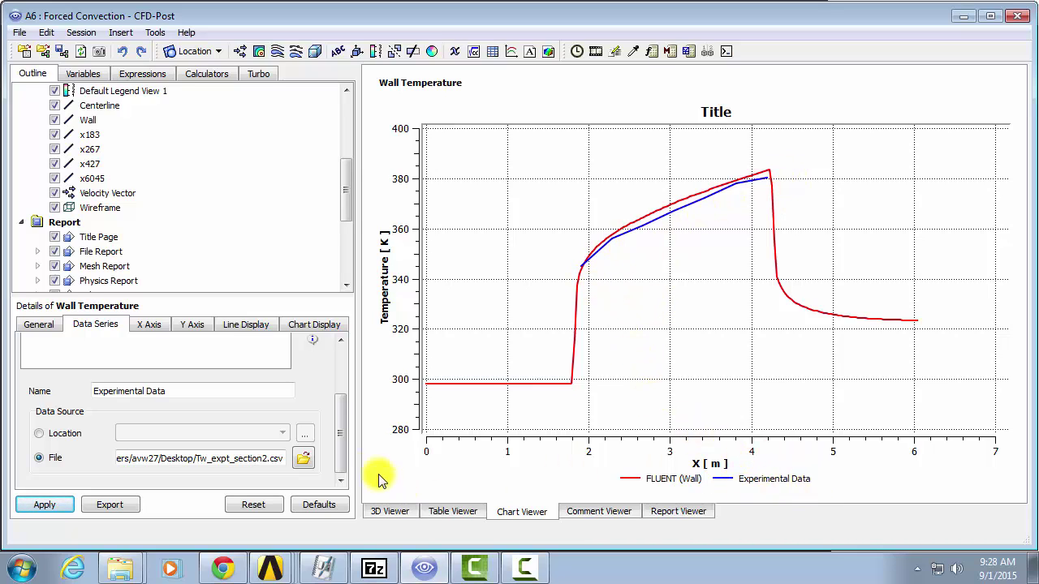
pyautogui.scroll(2, 342, 403)
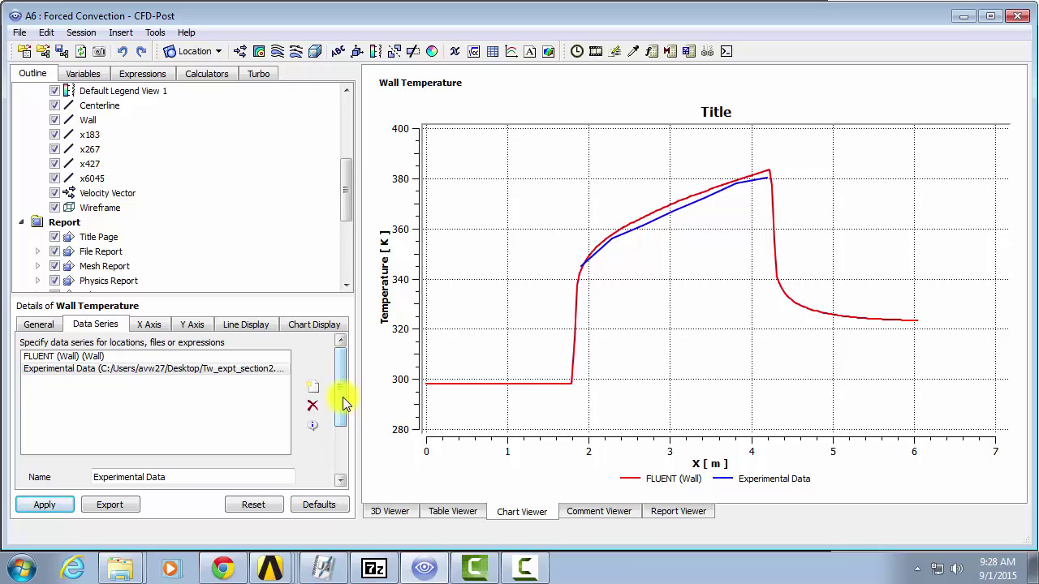
# Display Experimental Data as green Ellipse symbols with Line Style set to None.
pyautogui.click(254, 326)
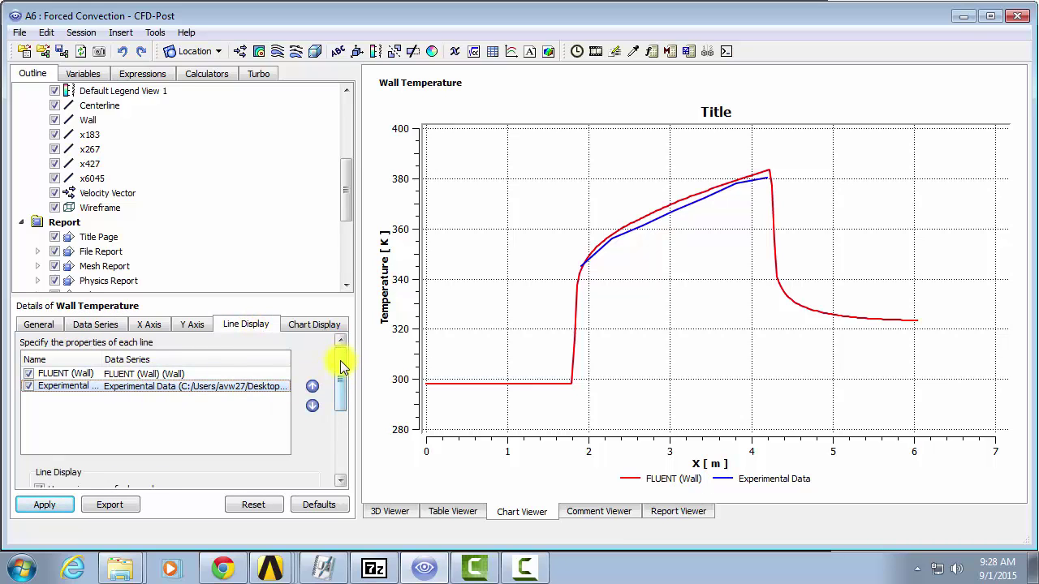
pyautogui.moveTo(336, 360); pyautogui.dragTo(332, 437)
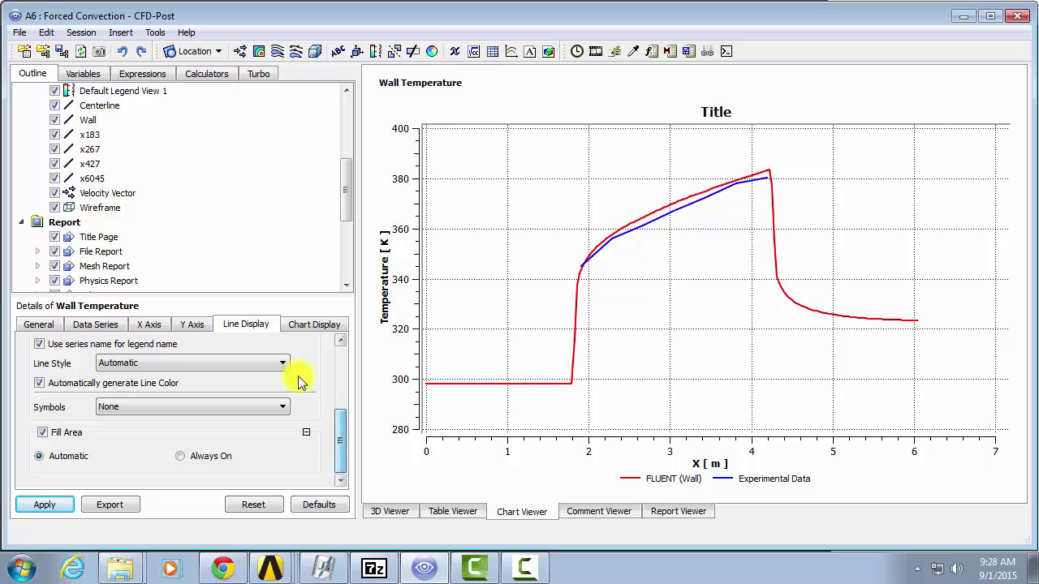
pyautogui.click(128, 365)
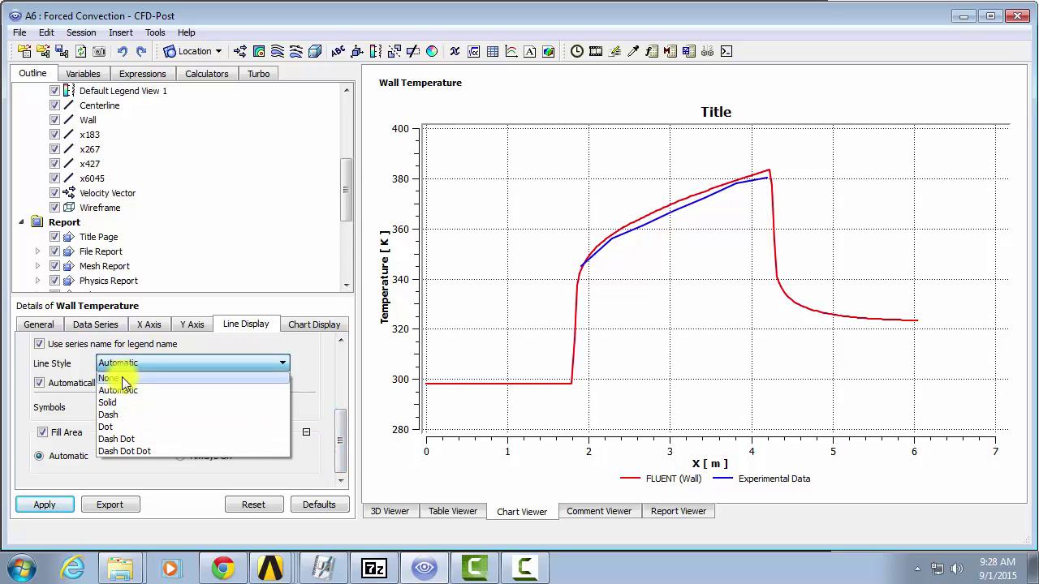
pyautogui.click(124, 381)
pyautogui.click(128, 407)
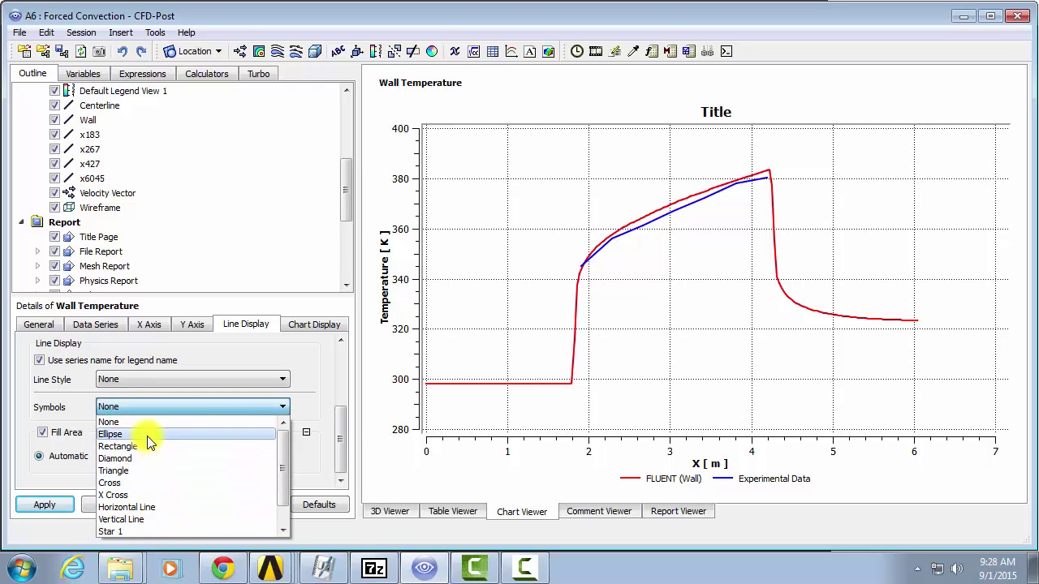
pyautogui.click(147, 435)
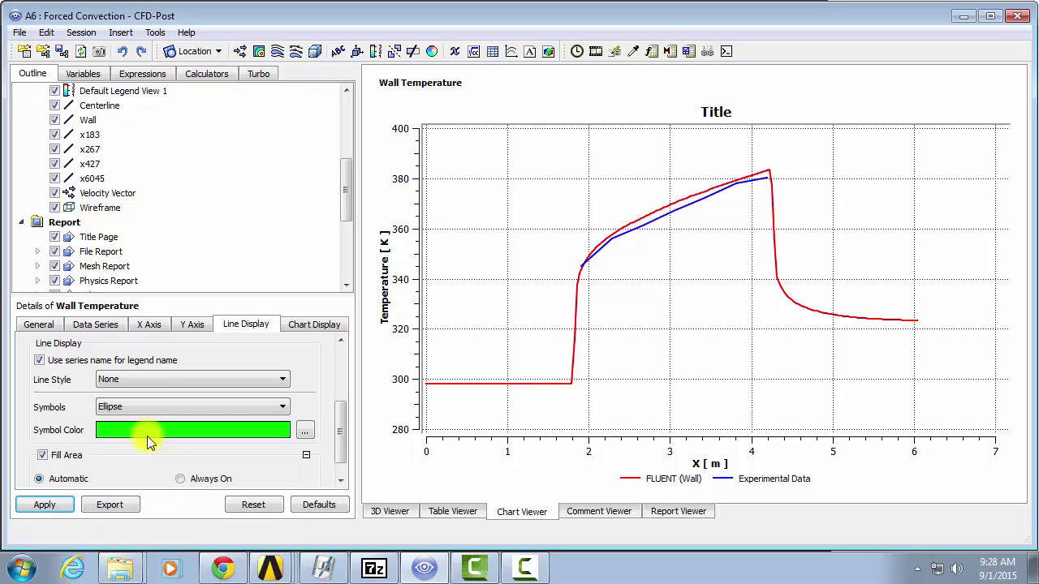
pyautogui.click(47, 505)
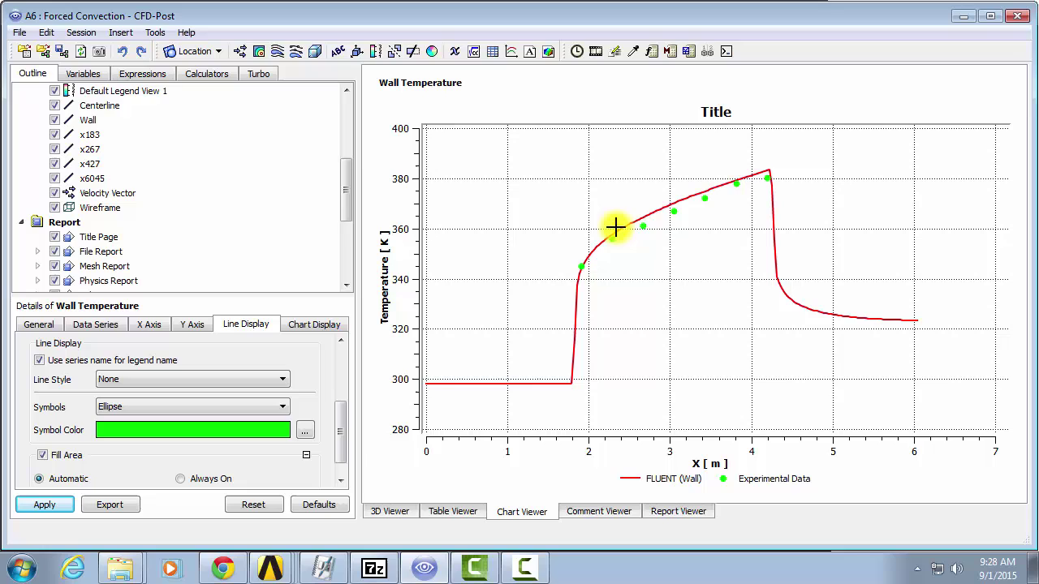
pyautogui.moveTo(340, 447); pyautogui.dragTo(342, 392)
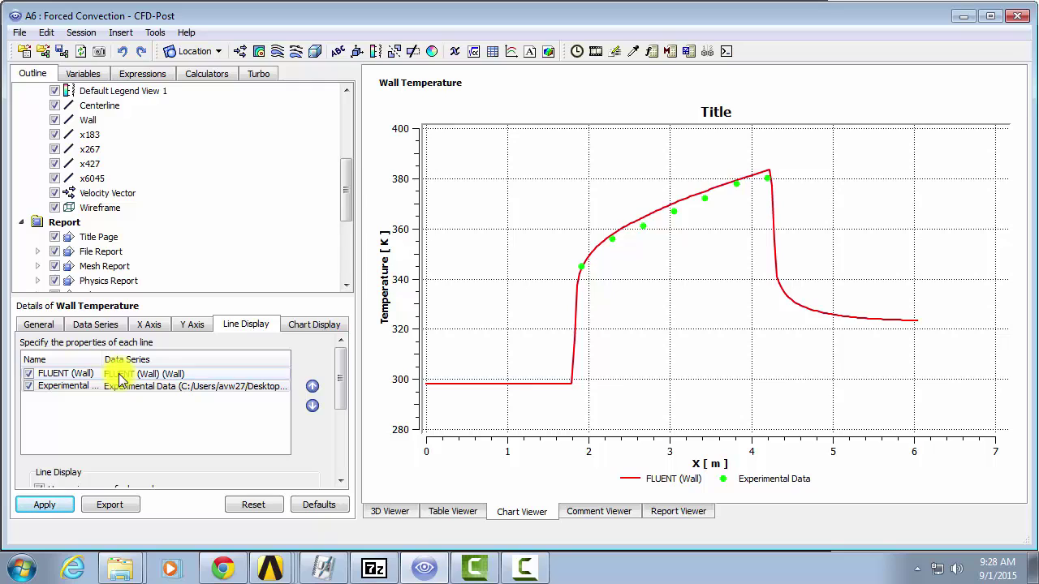
# Set the chart title to Wall Temperature with the caption 'Temperature at the wall'.
pyautogui.click(38, 325)
pyautogui.moveTo(116, 413); pyautogui.dragTo(73, 420)
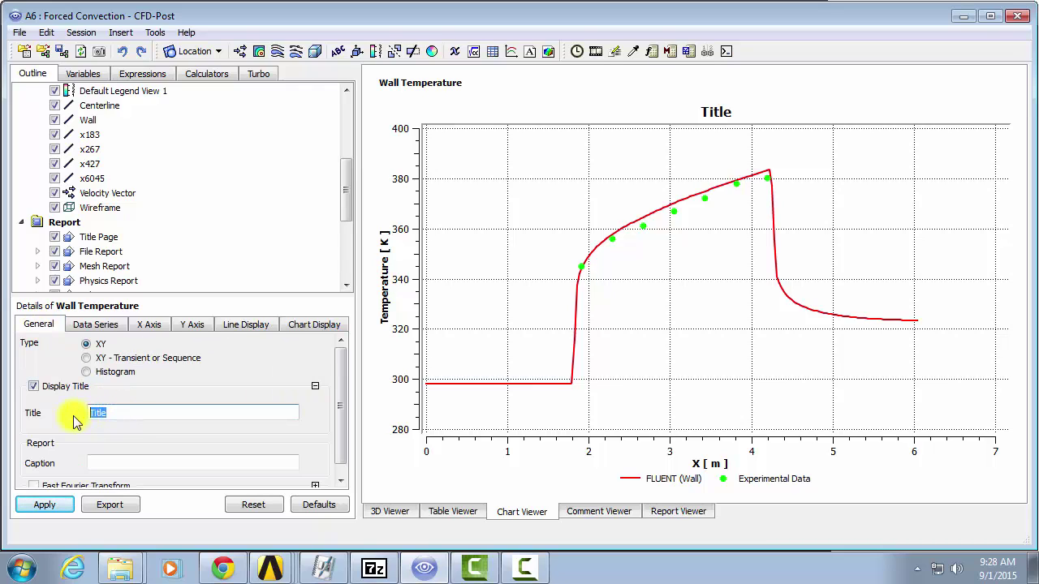
pyautogui.write('Wall Temperatur')
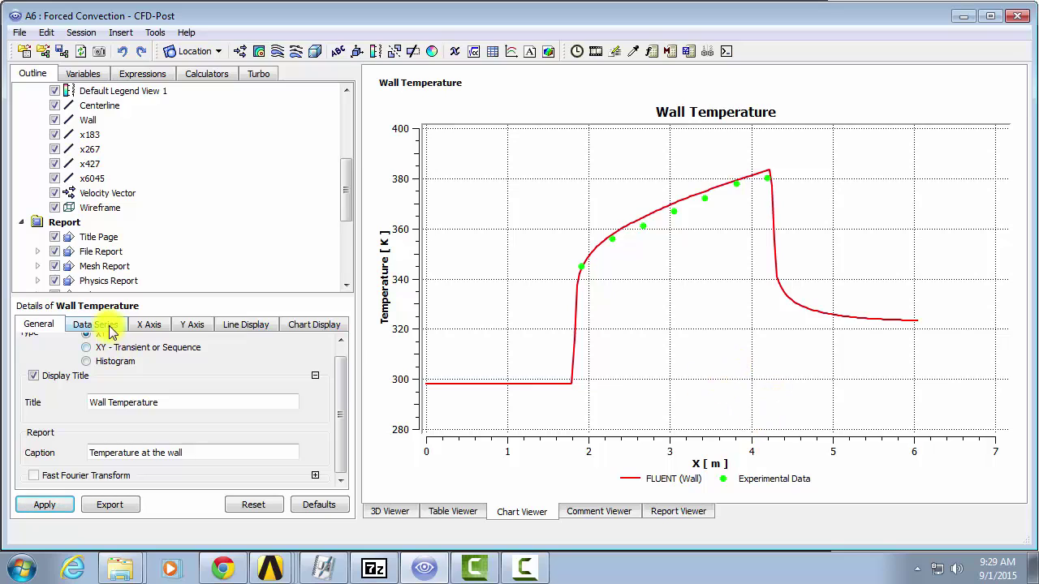
# Give the horizontal axis the custom label Position instead of the data label.
pyautogui.click(148, 324)
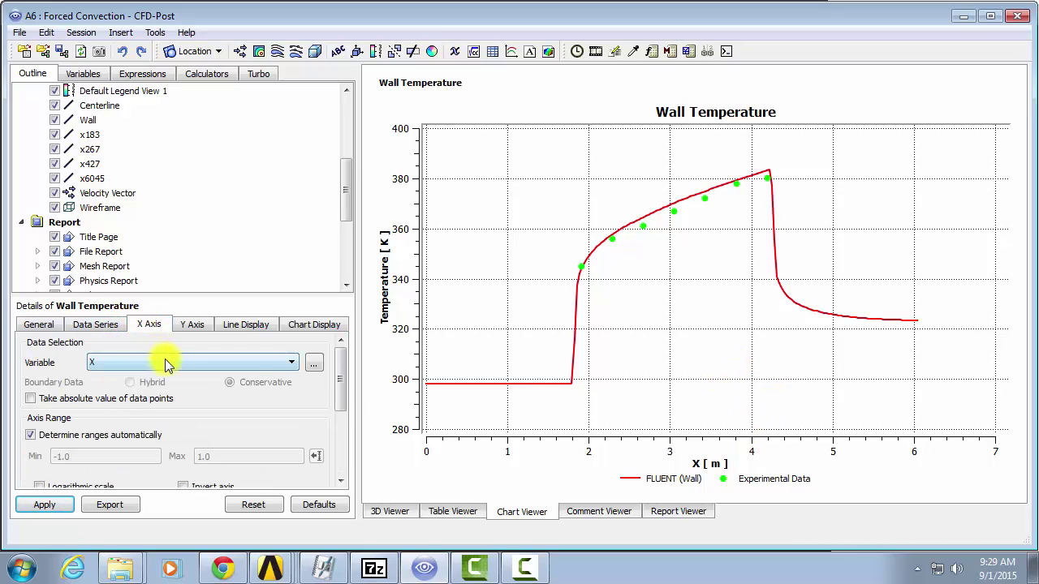
pyautogui.moveTo(342, 371); pyautogui.dragTo(335, 451)
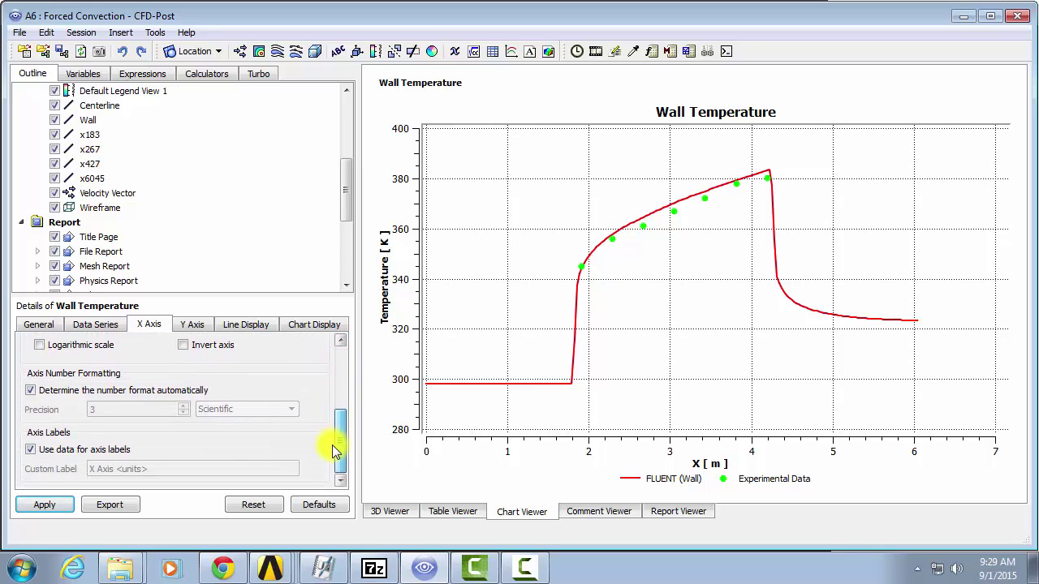
pyautogui.click(30, 450)
pyautogui.write('Position')
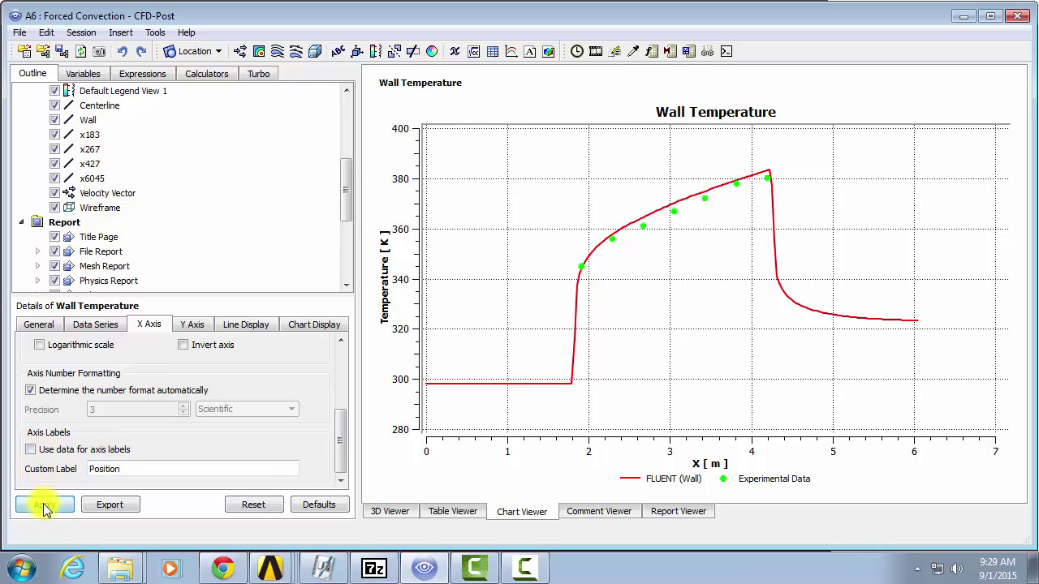
pyautogui.click(44, 504)
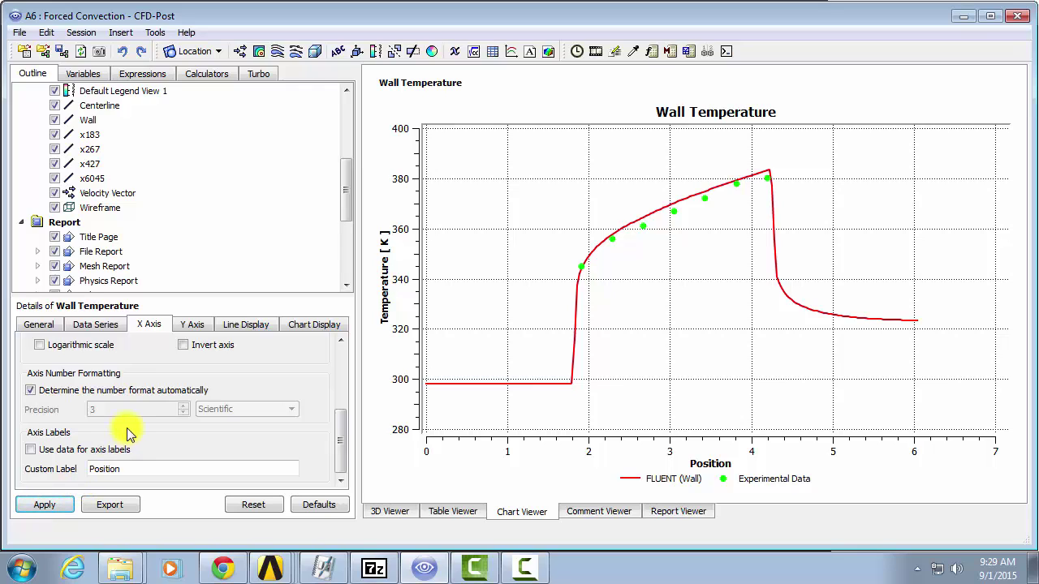
# Replace the vertical axis label with the custom text 'Temperature (K)'.
pyautogui.click(192, 325)
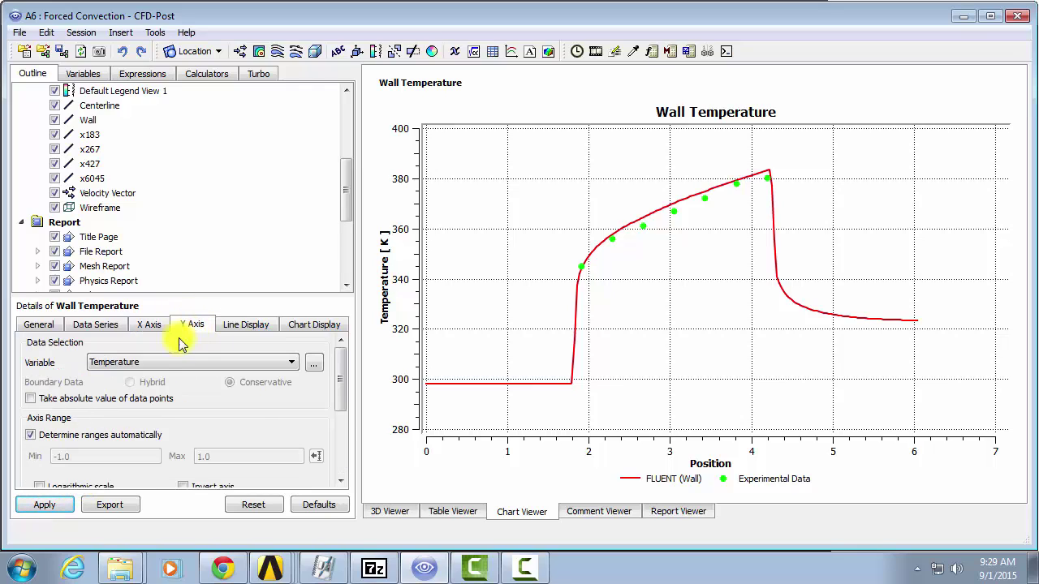
pyautogui.moveTo(339, 387); pyautogui.dragTo(339, 434)
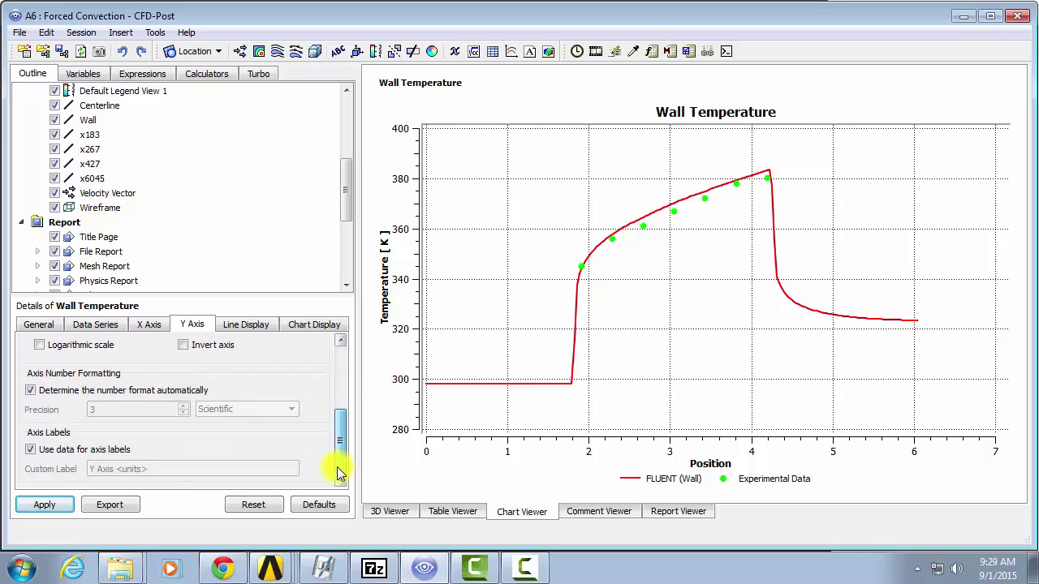
pyautogui.click(30, 451)
pyautogui.moveTo(147, 469); pyautogui.dragTo(59, 476)
pyautogui.write('T')
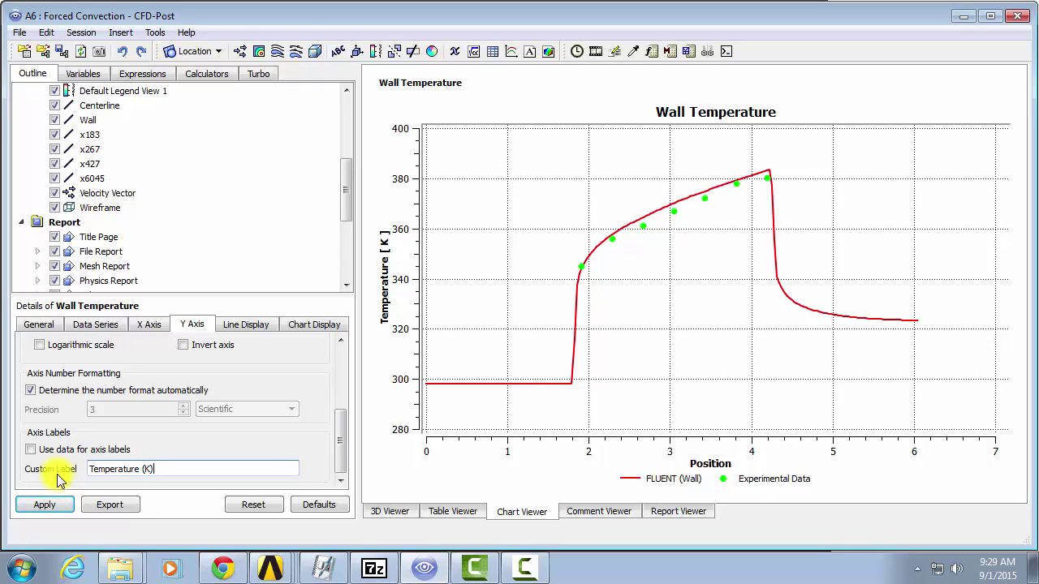
pyautogui.write('emperature (K)')
pyautogui.click(47, 504)
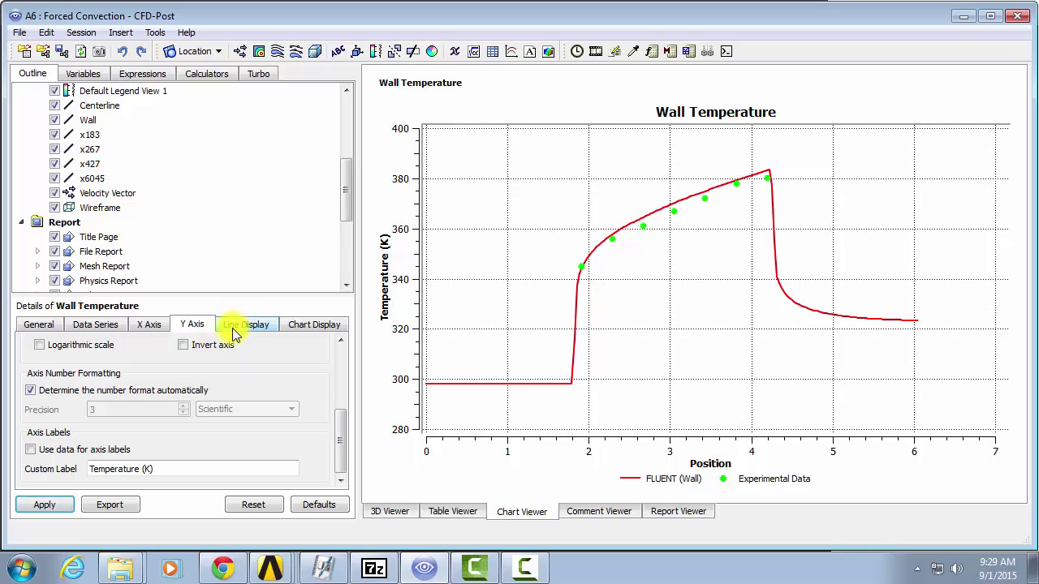
pyautogui.click(297, 326)
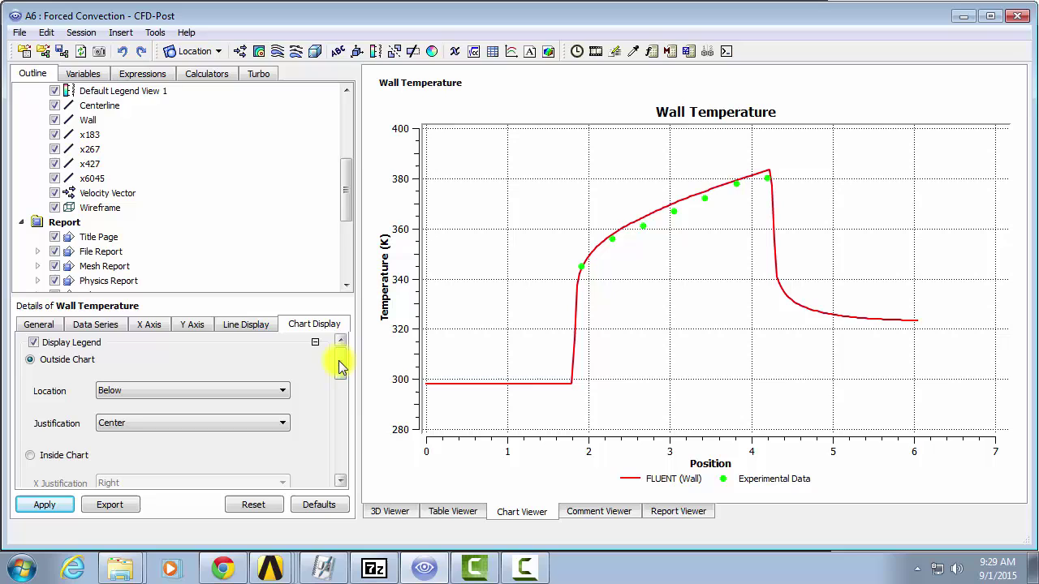
# Set the chart's line size to 3 and symbol size to 5 under Sizes.
pyautogui.moveTo(341, 369); pyautogui.dragTo(339, 382)
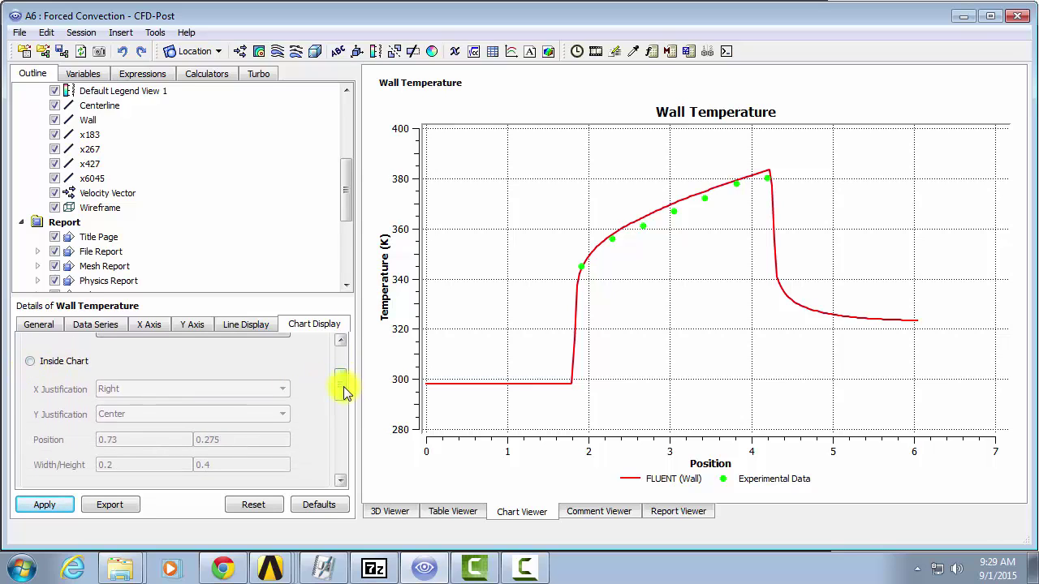
pyautogui.moveTo(344, 392); pyautogui.dragTo(336, 426)
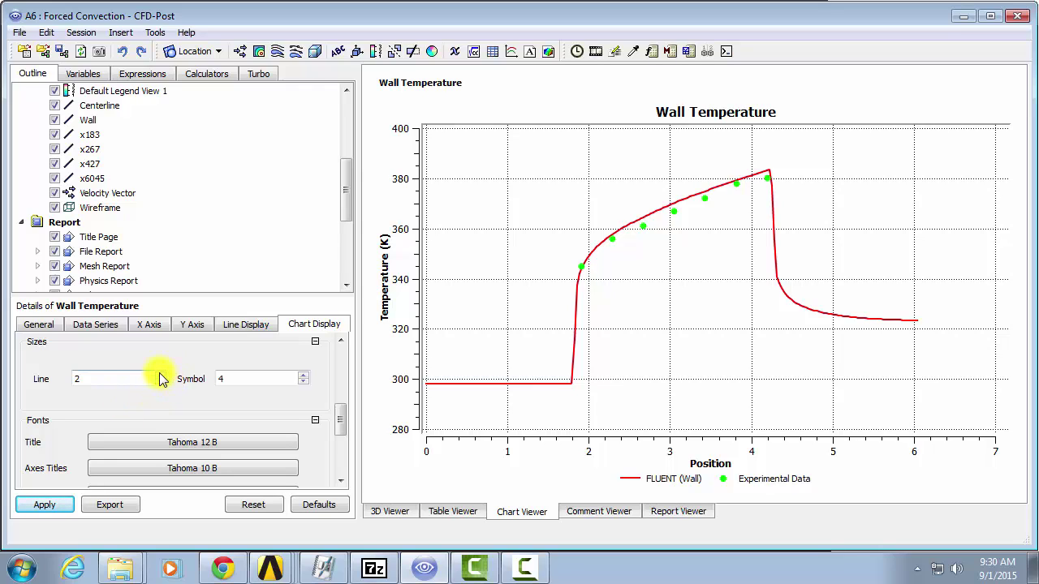
pyautogui.click(303, 376)
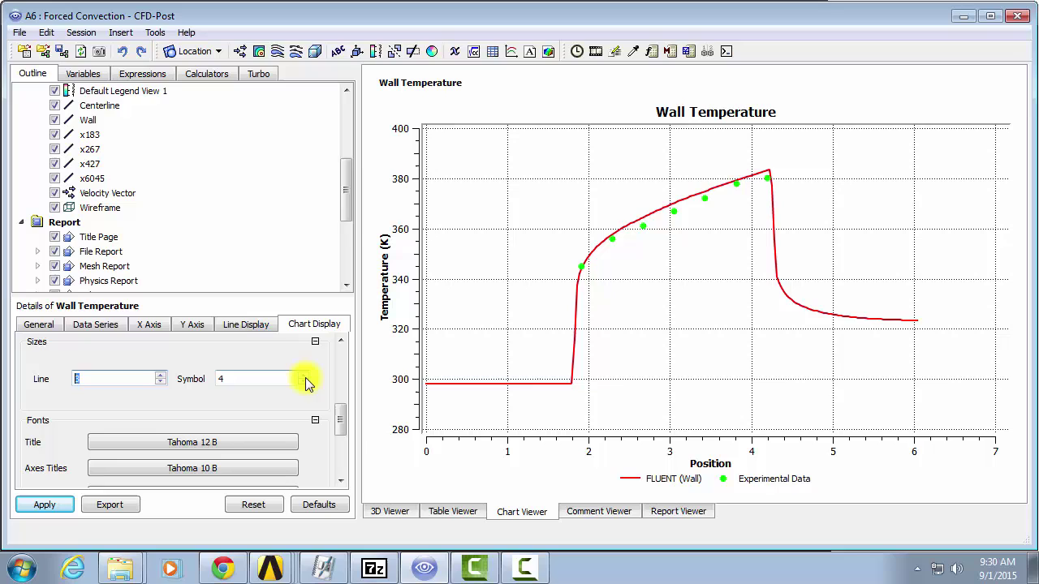
pyautogui.click(45, 505)
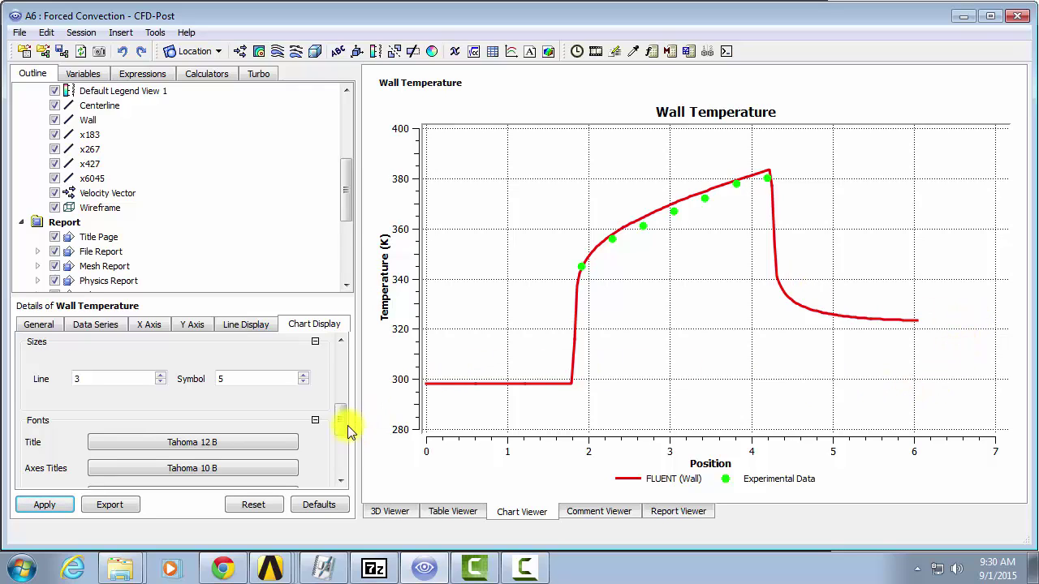
pyautogui.moveTo(342, 422); pyautogui.dragTo(344, 444)
pyautogui.scroll(1, 344, 444)
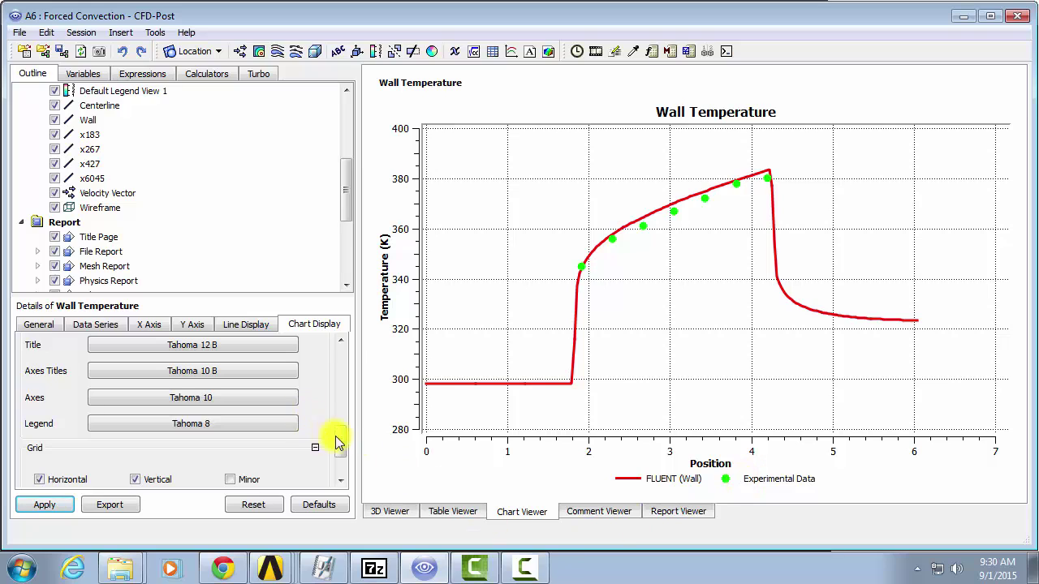
pyautogui.scroll(3, 339, 442)
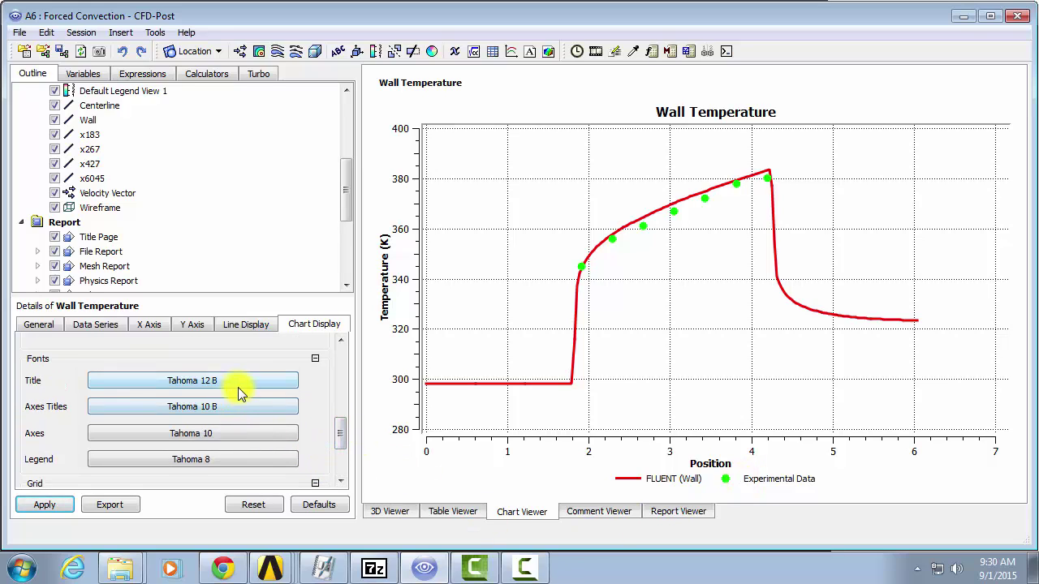
# Change the chart title font to 20-point bold Tahoma.
pyautogui.click(239, 385)
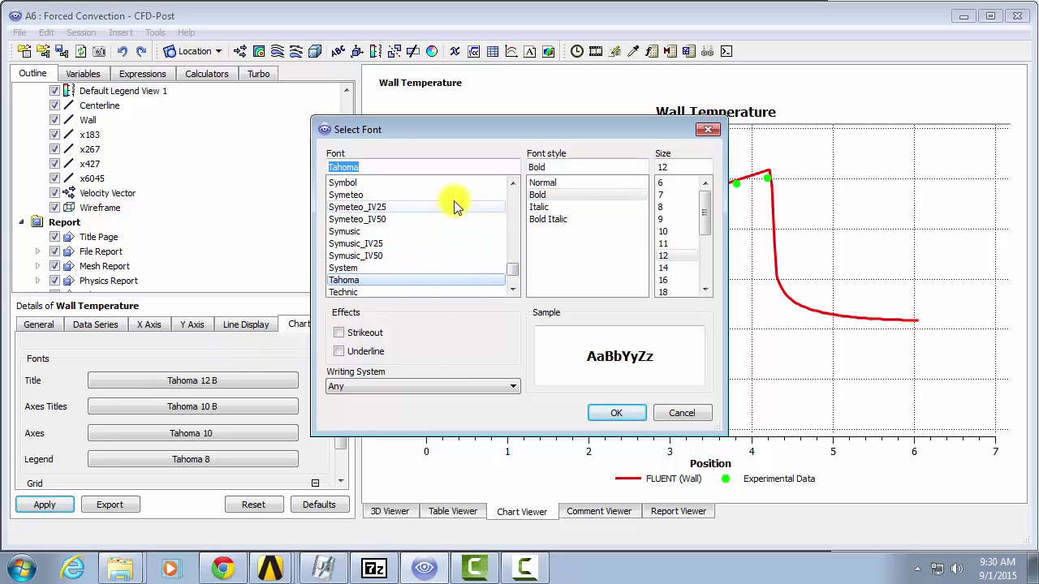
pyautogui.scroll(-1, 703, 228)
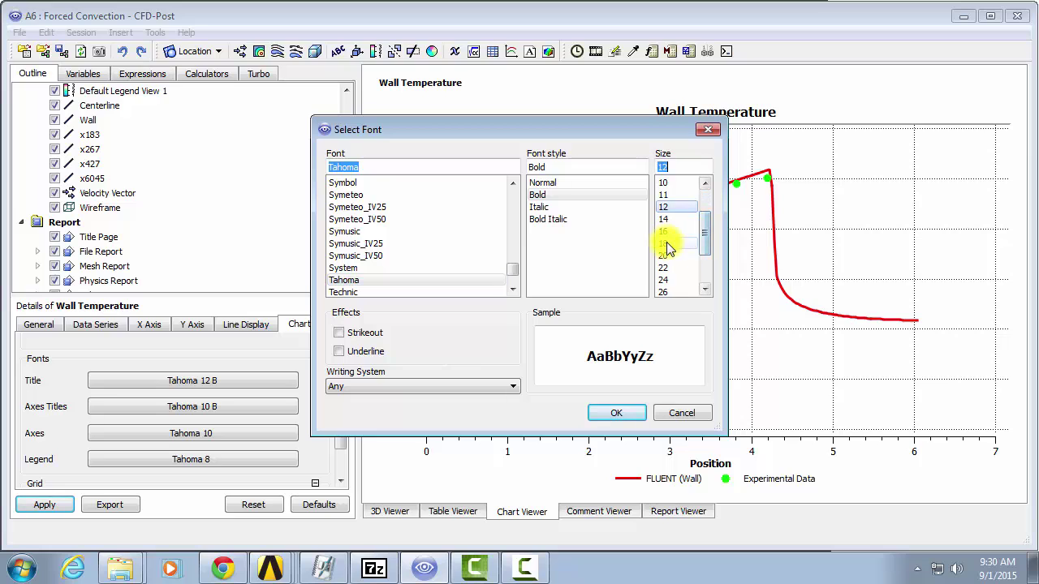
pyautogui.click(664, 256)
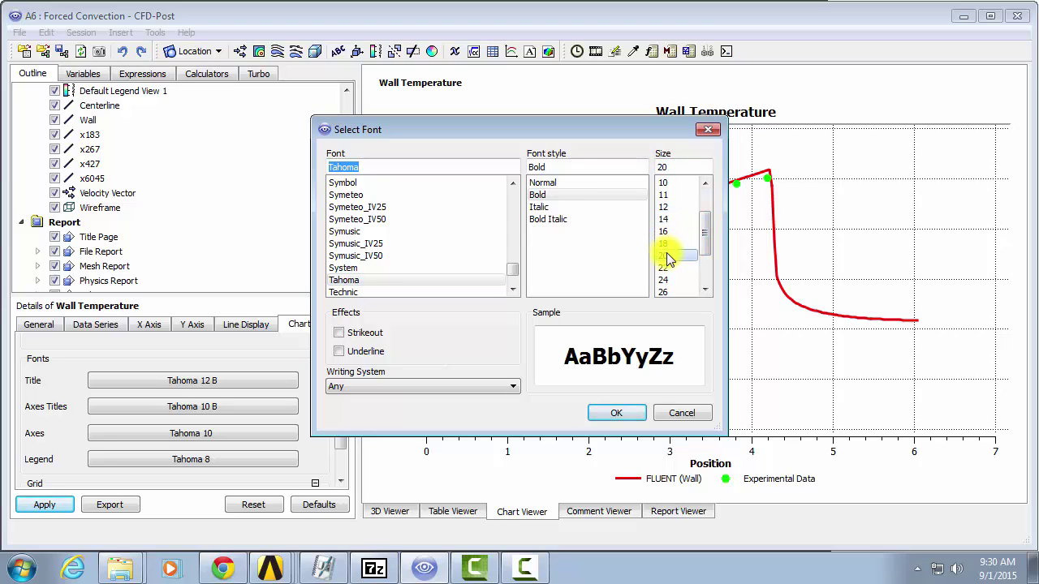
pyautogui.click(610, 414)
pyautogui.click(29, 504)
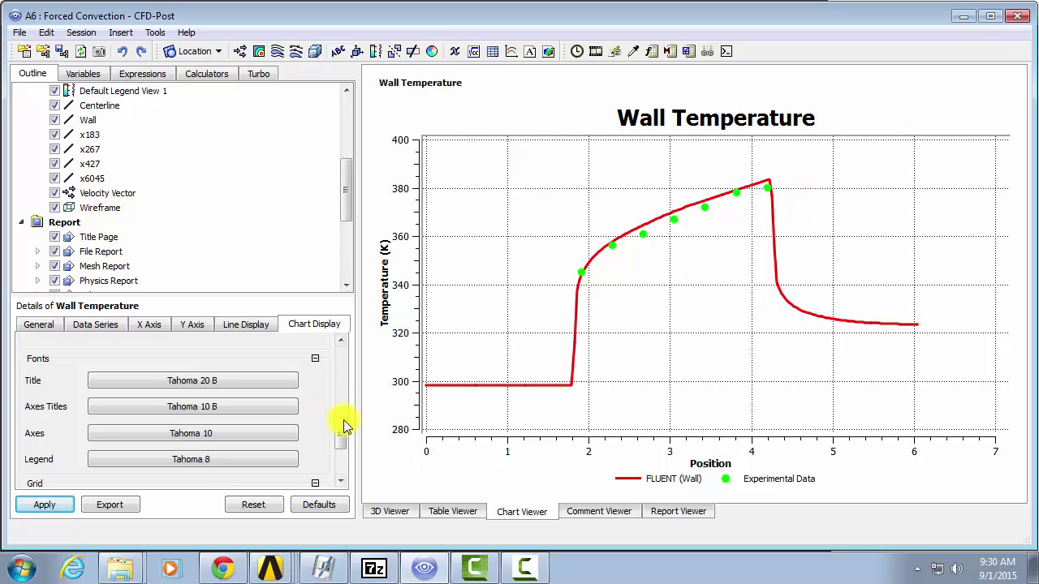
pyautogui.moveTo(342, 437); pyautogui.dragTo(342, 460)
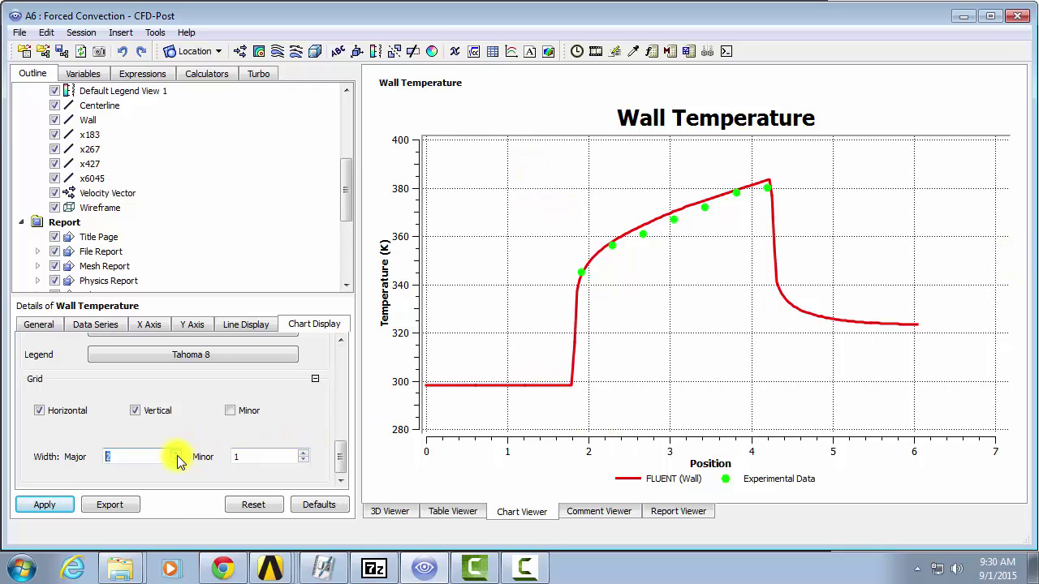
# Set both the major and minor grid line widths to 2.
pyautogui.click(303, 453)
pyautogui.click(54, 507)
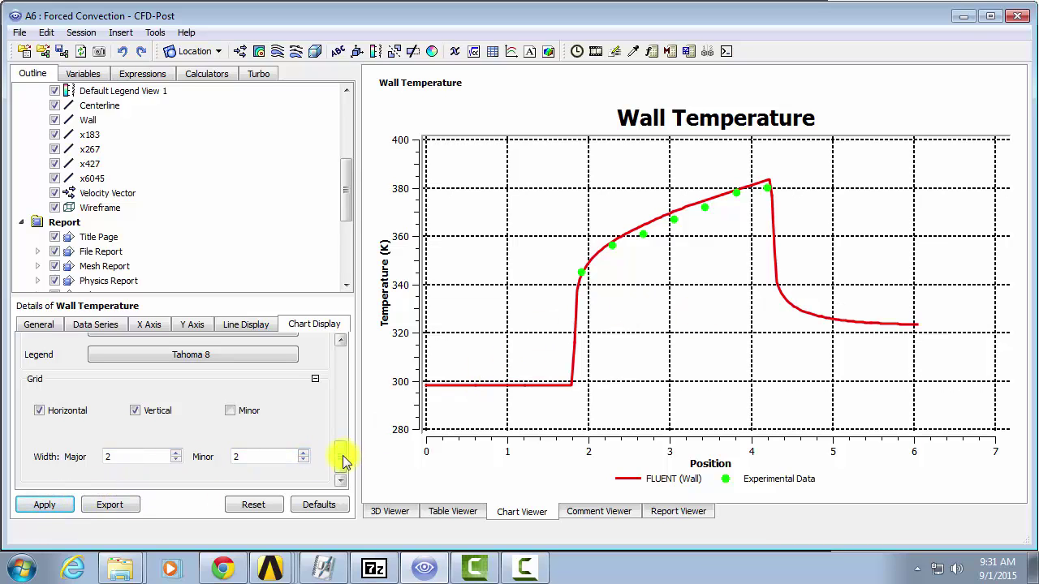
pyautogui.moveTo(342, 460); pyautogui.dragTo(352, 348)
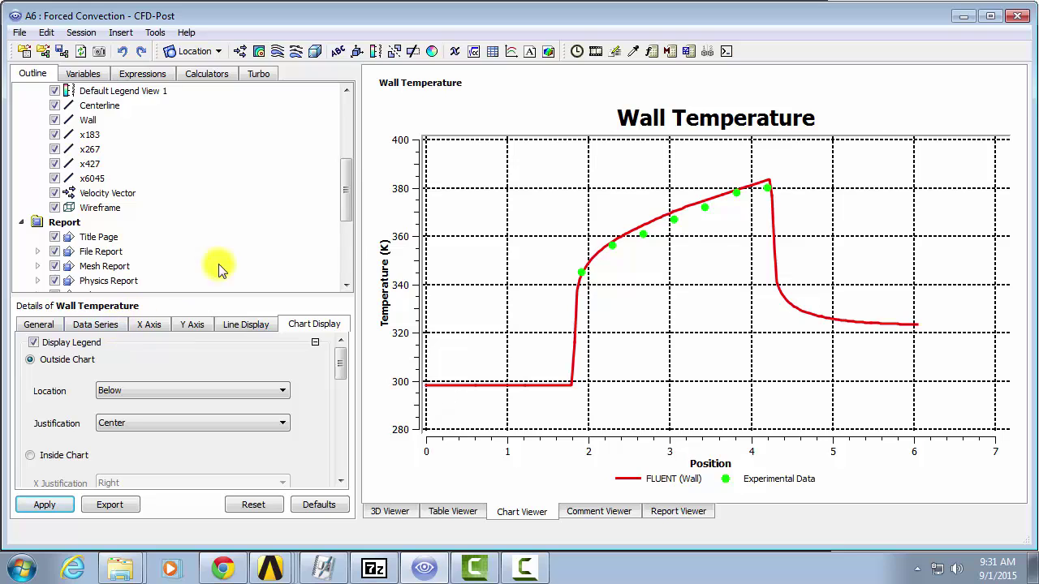
# Duplicate the Wall Temperature chart under the name 'Pressure Variation in the Pipe'.
pyautogui.moveTo(350, 178); pyautogui.dragTo(349, 232)
pyautogui.rightClick(99, 197)
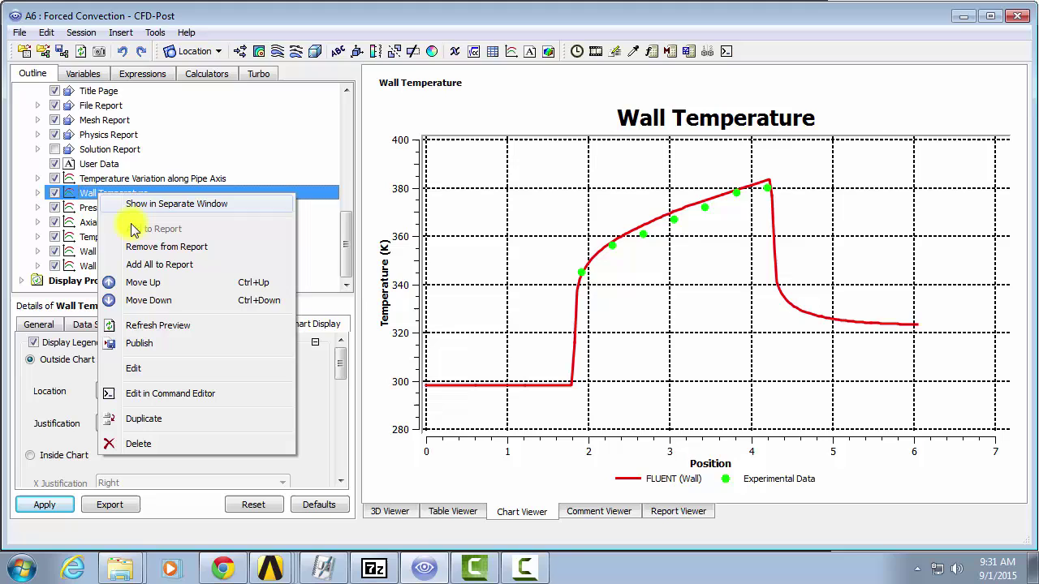
pyautogui.click(140, 419)
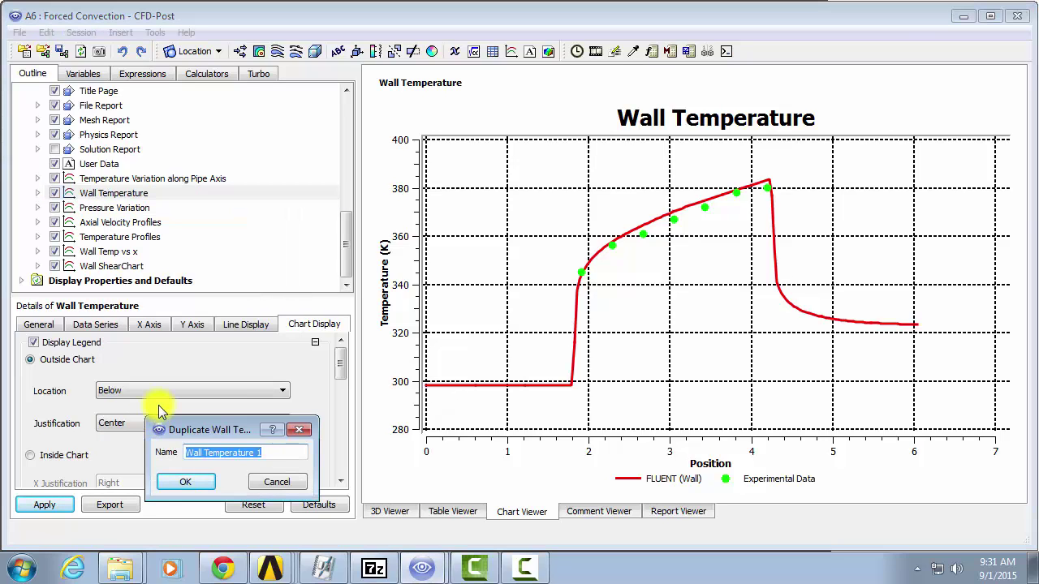
pyautogui.write('Pressure')
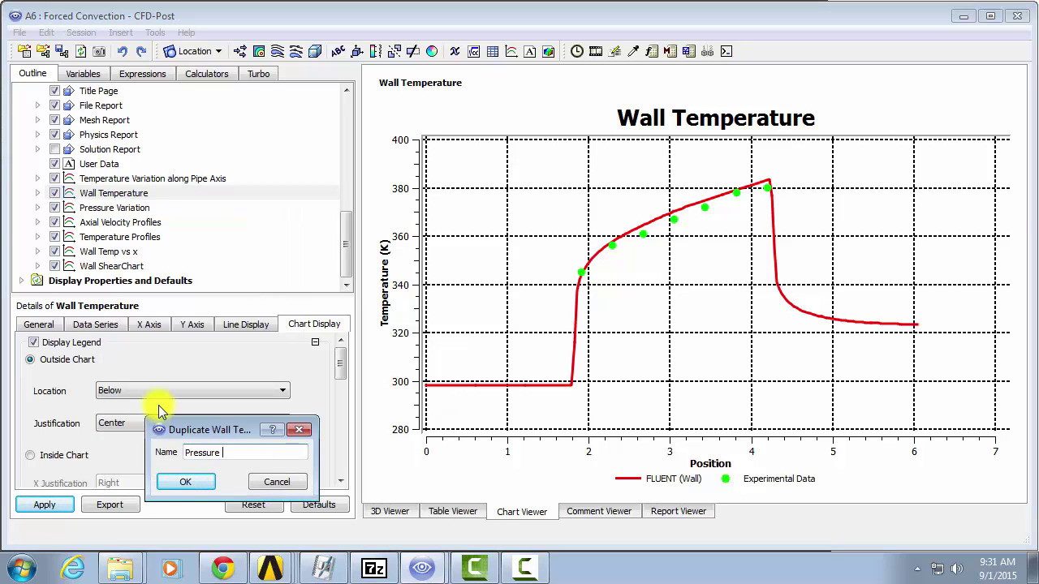
pyautogui.write(' Variation in the Pipe')
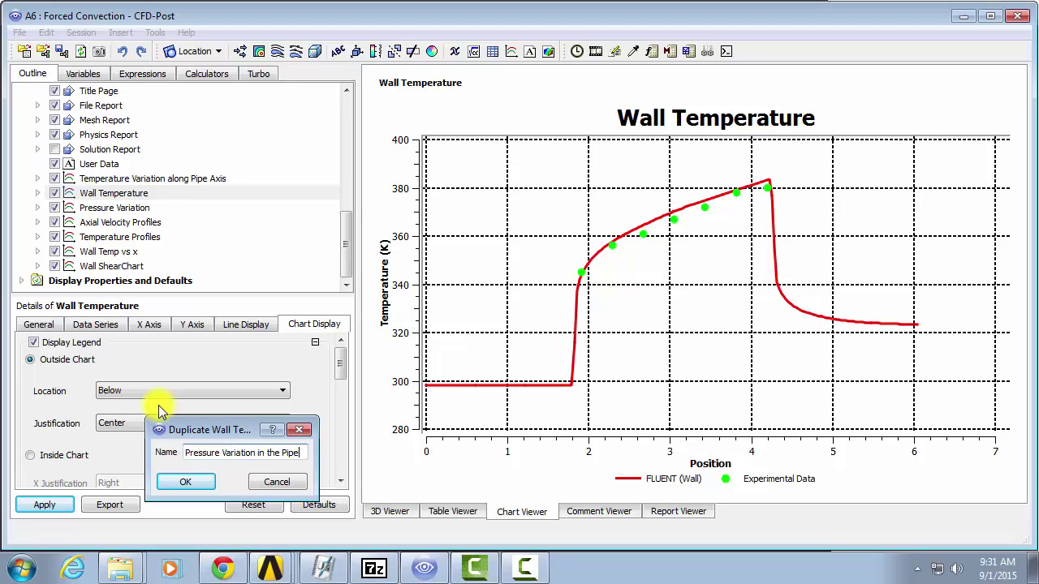
pyautogui.press('Return')
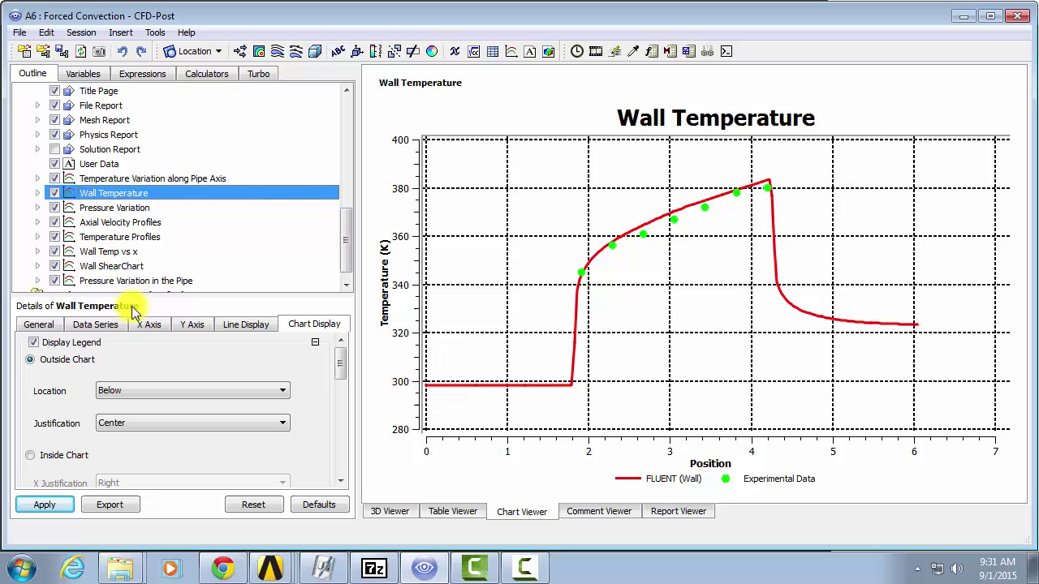
# Open the Pressure Variation in the Pipe chart's Data Series settings.
pyautogui.scroll(-1, 348, 242)
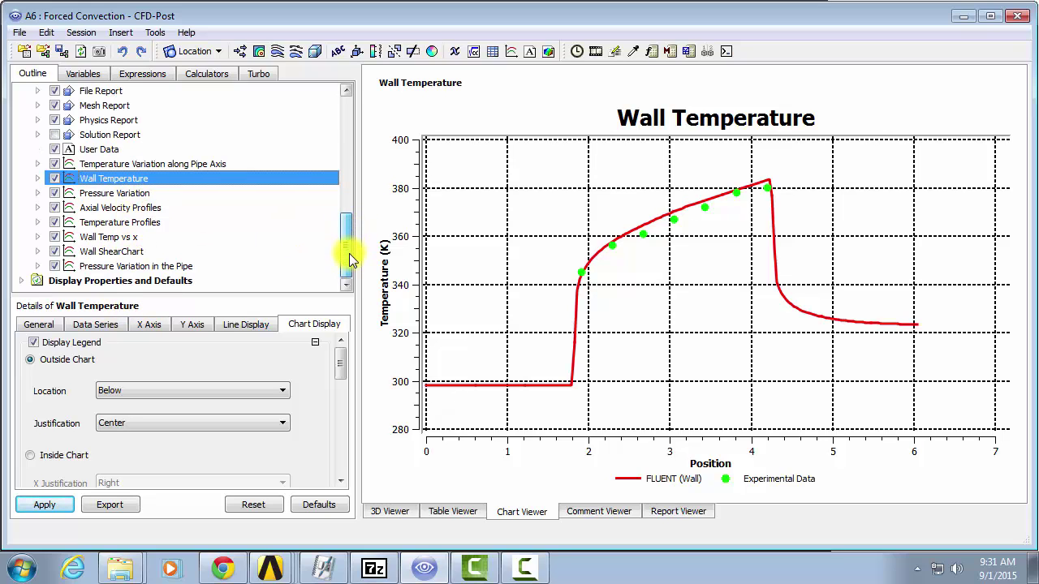
pyautogui.doubleClick(160, 267)
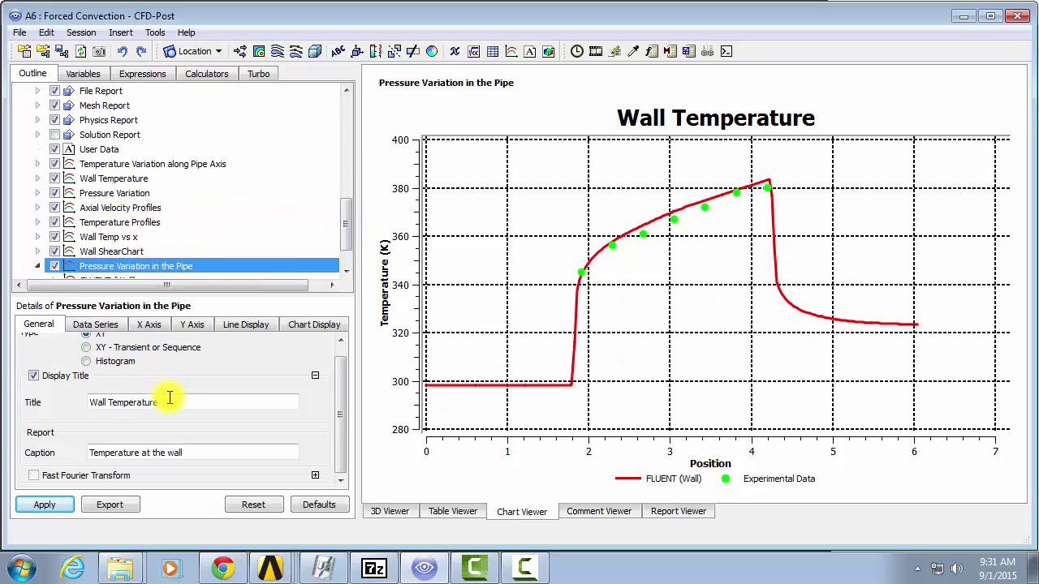
pyautogui.click(102, 325)
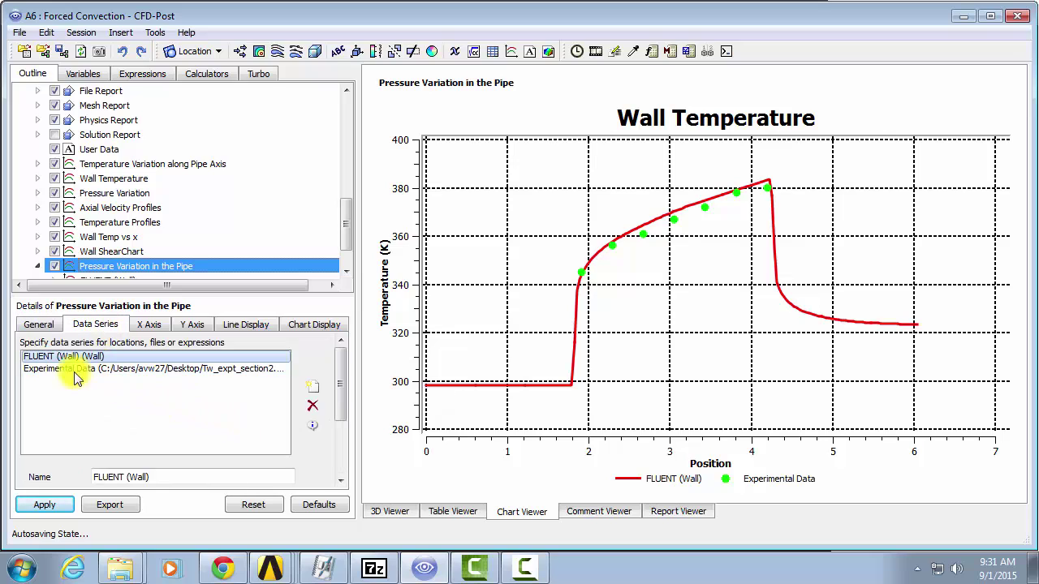